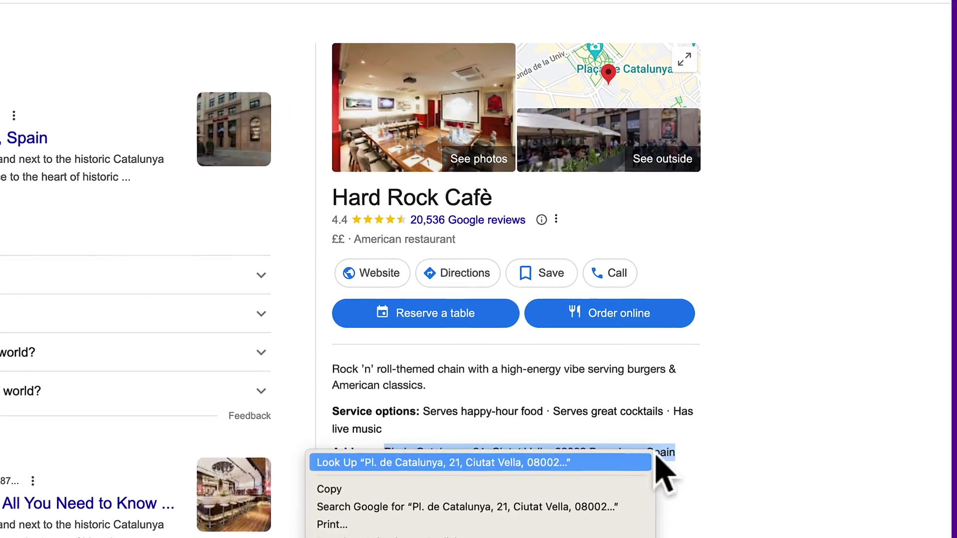
Step: Search Google Maps for the copied Hard Rock Cafè address and open its Pl. de Catalunya, 21 listing
left_click(581, 480)
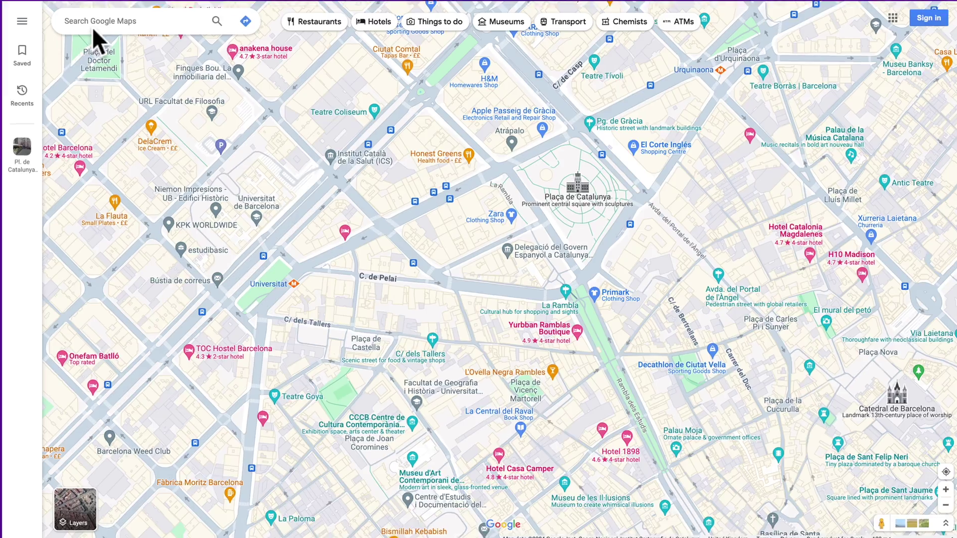
left_click(96, 36)
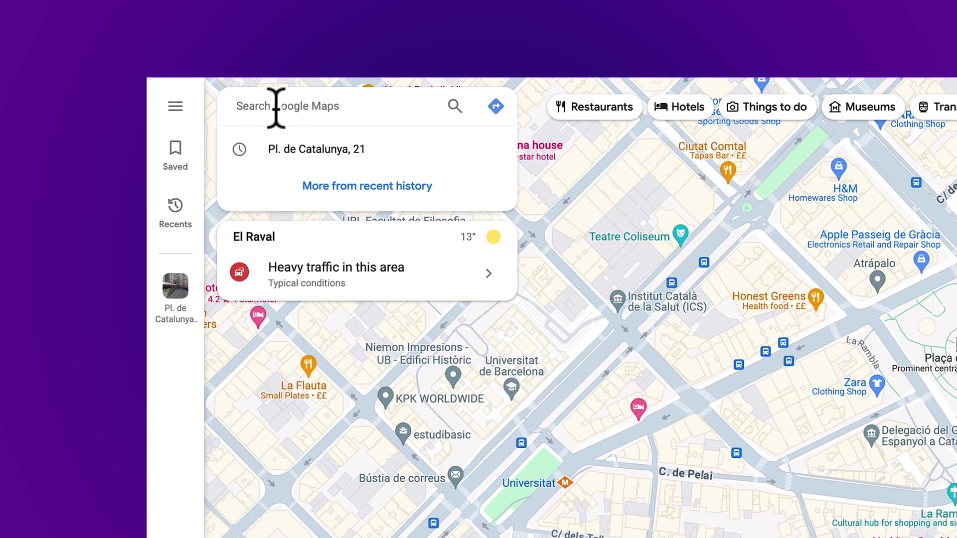
key("ctrl+v")
left_click(237, 170)
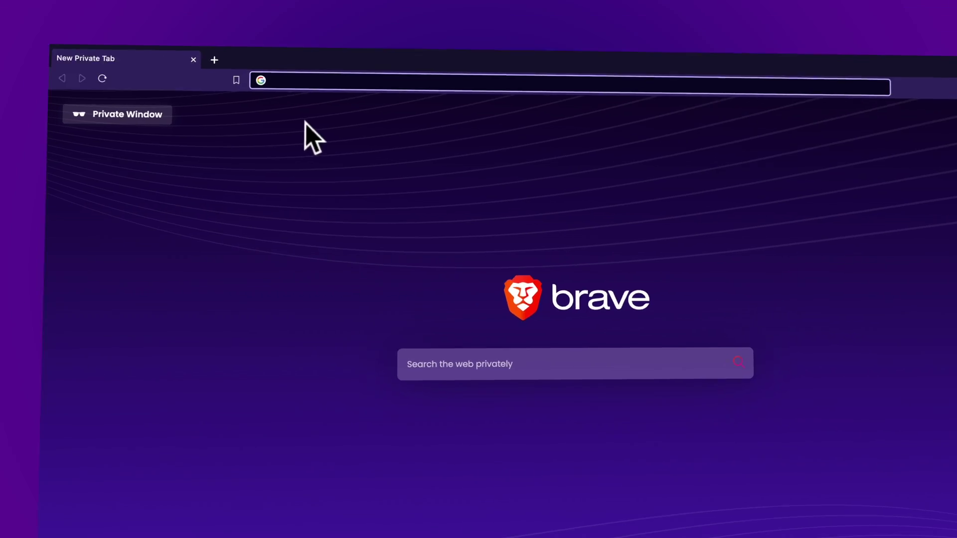
Step: Load wpastra.com and scroll down the Astra homepage through its templates and feature highlights
key("ctrl+v")
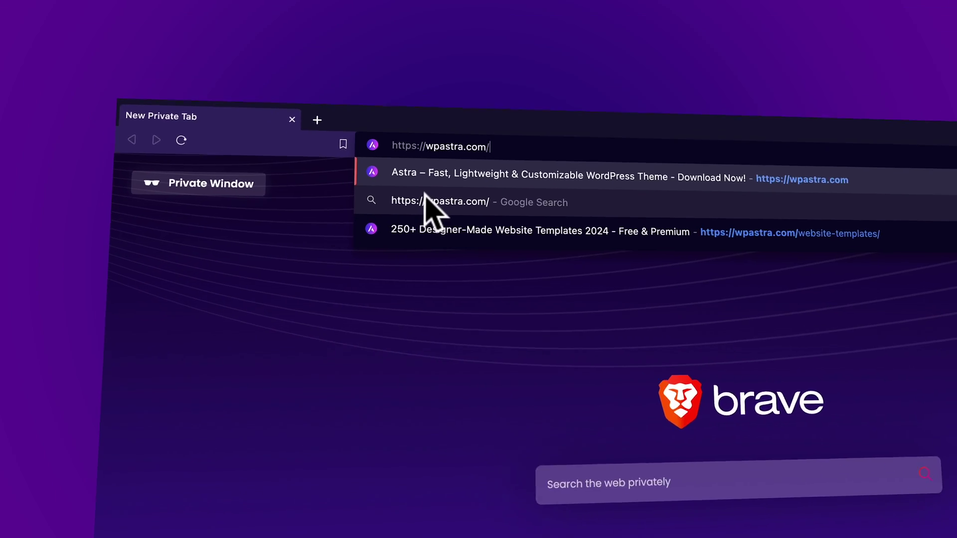
key("Return")
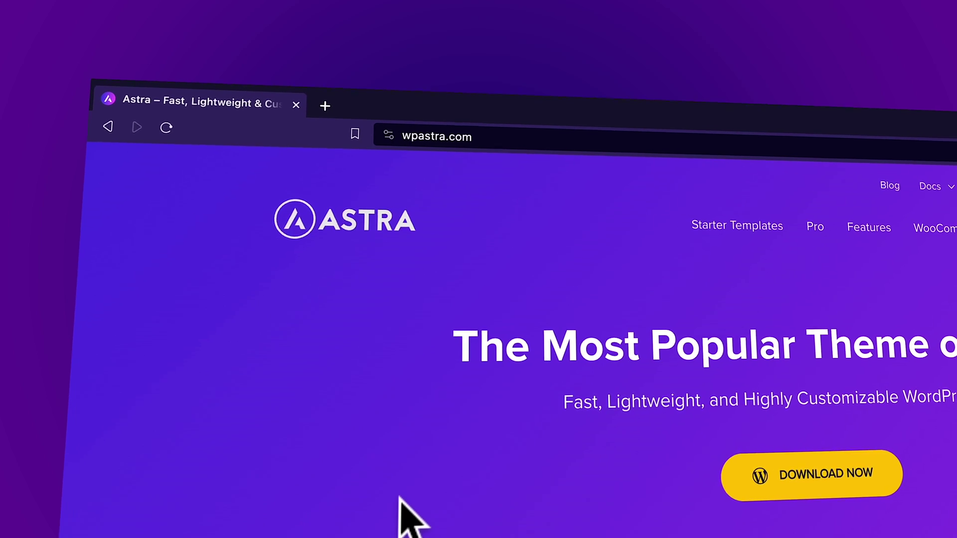
scroll(411, 518, "down", 10)
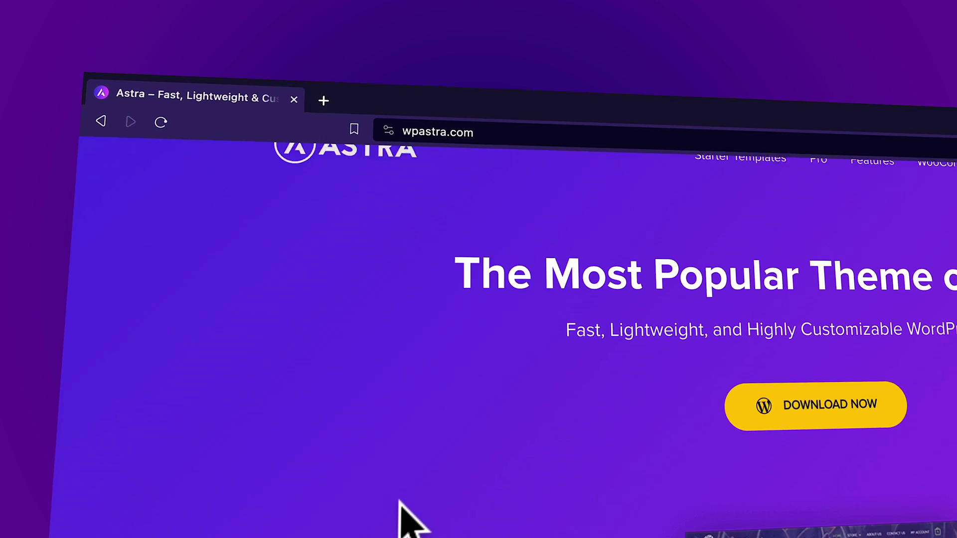
scroll(498, 329, "down", 2)
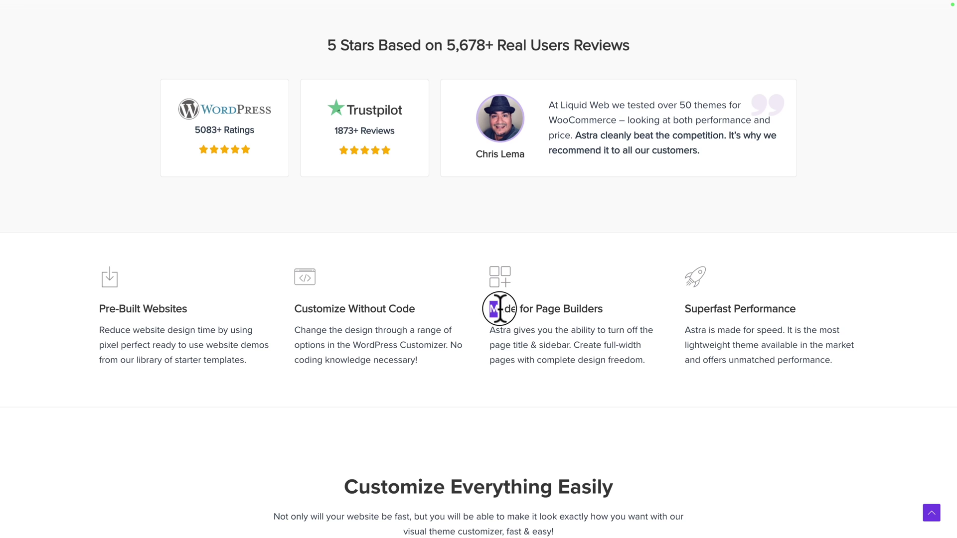
left_click_drag(491, 307, 652, 366)
left_click(653, 367)
scroll(653, 366, "down", 5)
scroll(653, 366, "down", 3)
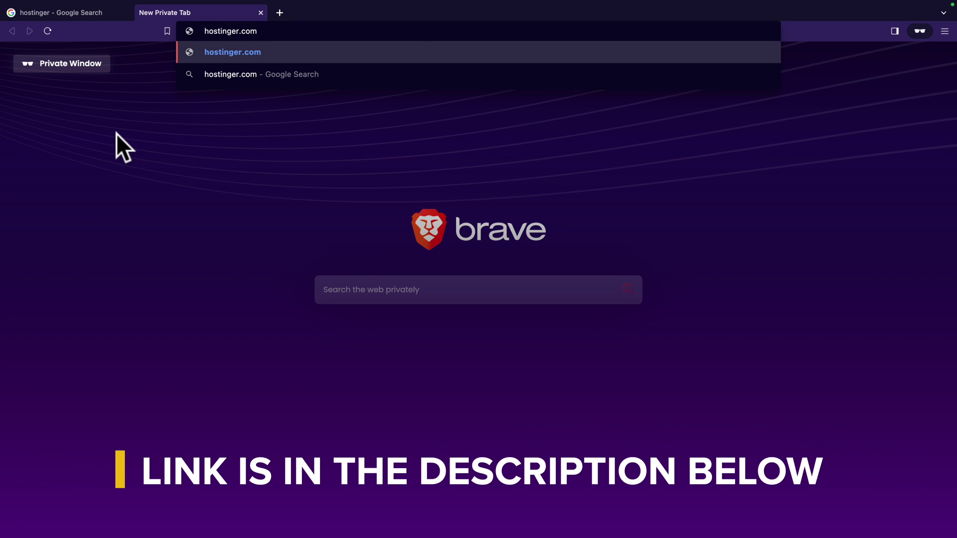
Step: Load hostinger.com and scroll the WordPress hosting page to the Premium, Business and Cloud Startup prices
key("Return")
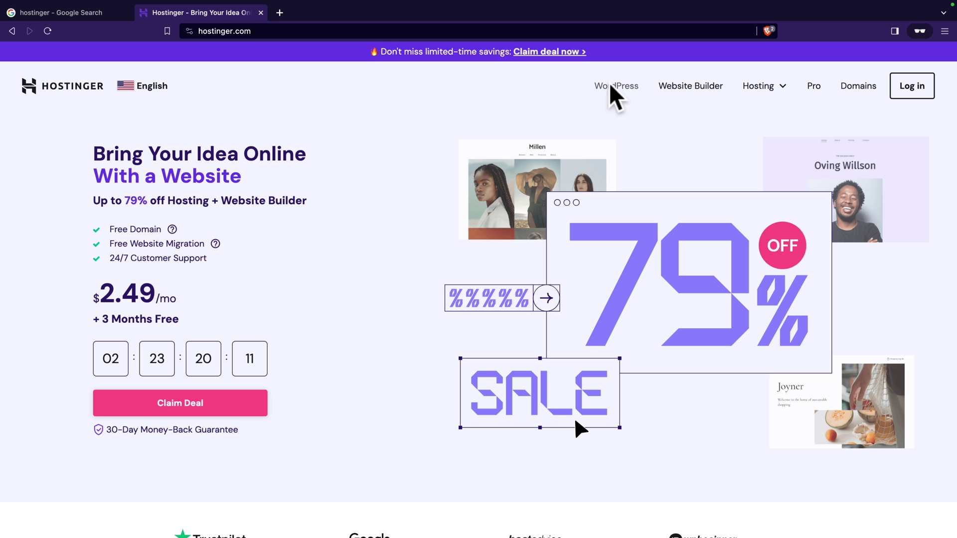
left_click(612, 86)
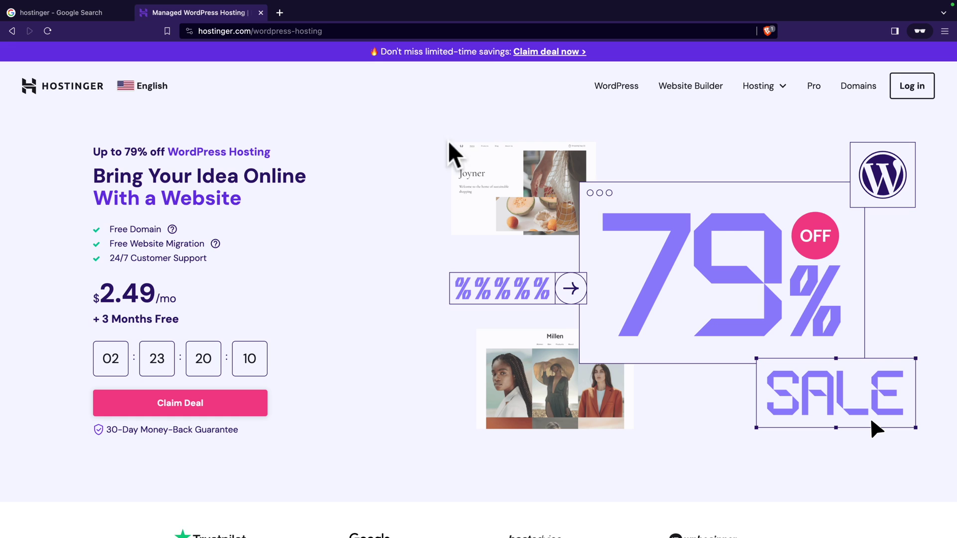
scroll(390, 172, "down", 10)
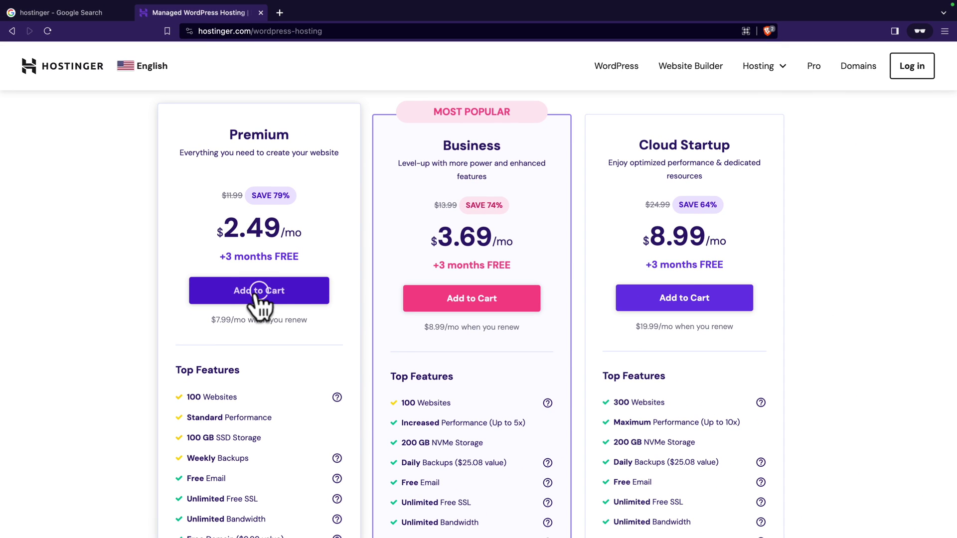
Step: Add Premium to the cart and pick the 12-month period at $2.99/mo, totalling $35.88
left_click(258, 294)
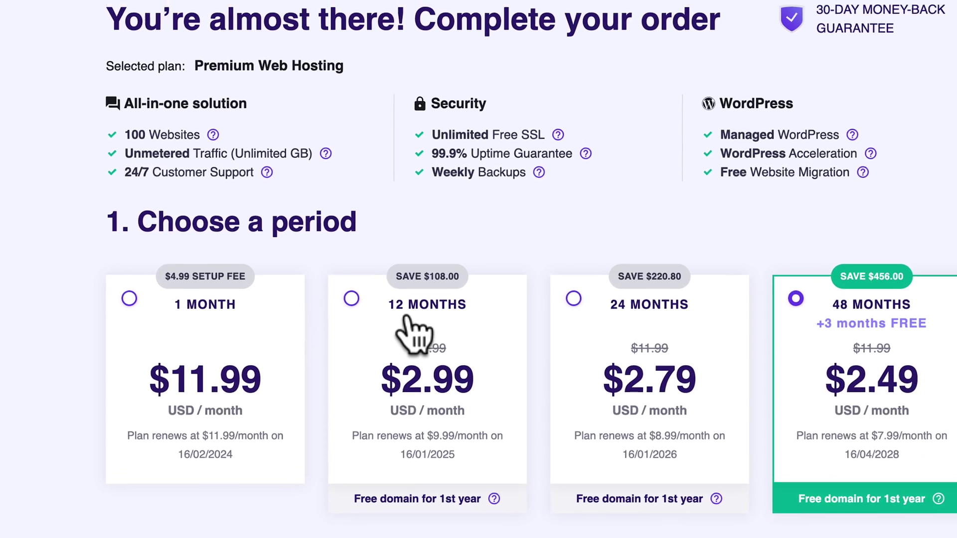
left_click(392, 346)
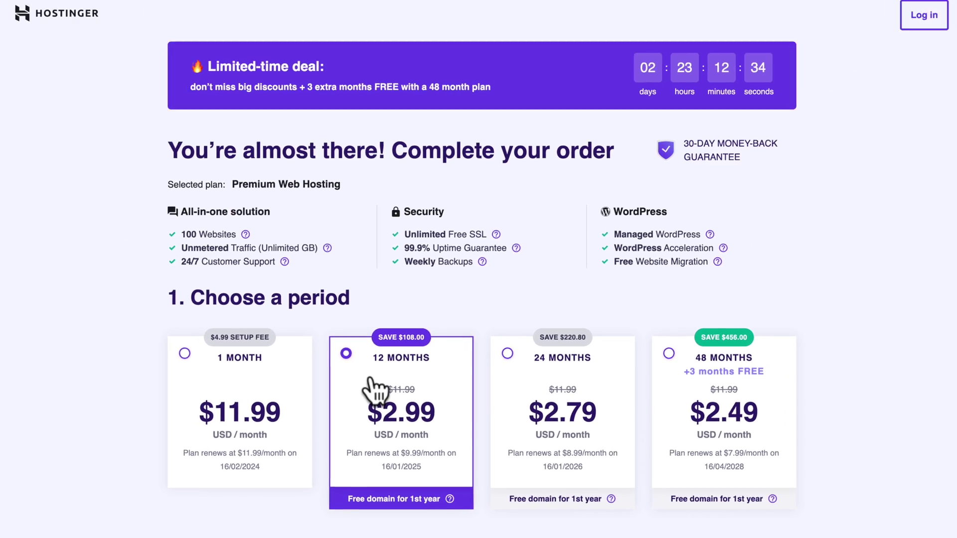
scroll(376, 393, "down", 5)
scroll(294, 333, "down", 1)
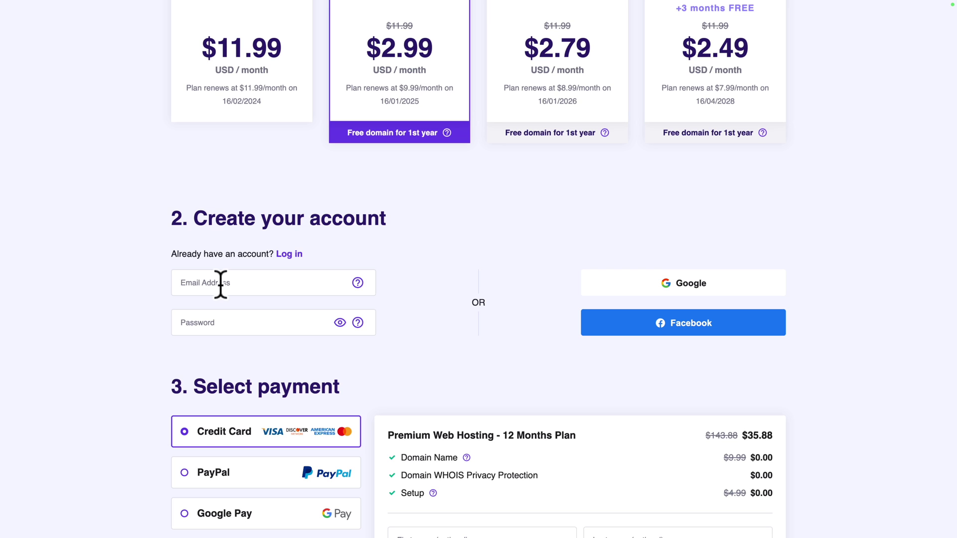
Step: Look at the PayPal and Google Pay options, then settle on paying by credit card
scroll(220, 284, "down", 7)
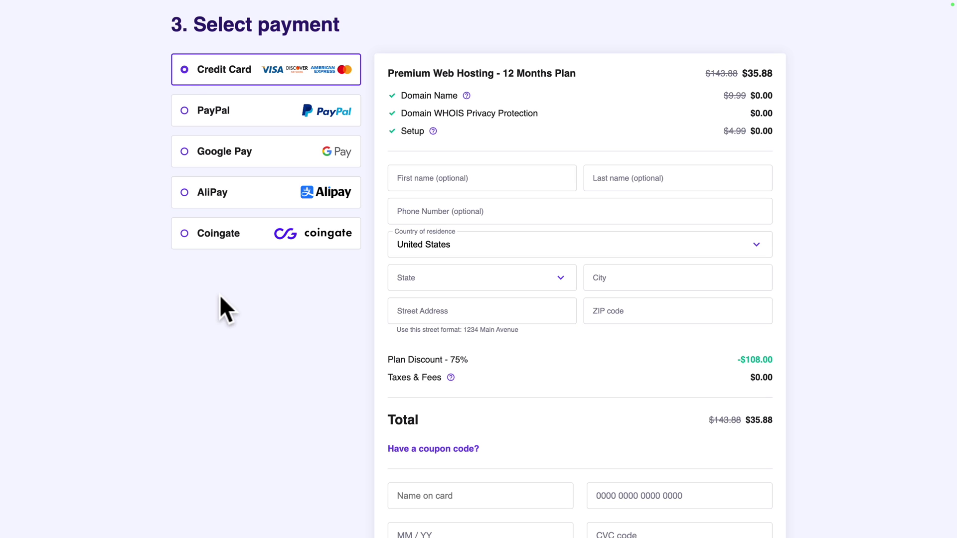
left_click(201, 122)
scroll(200, 150, "down", 1)
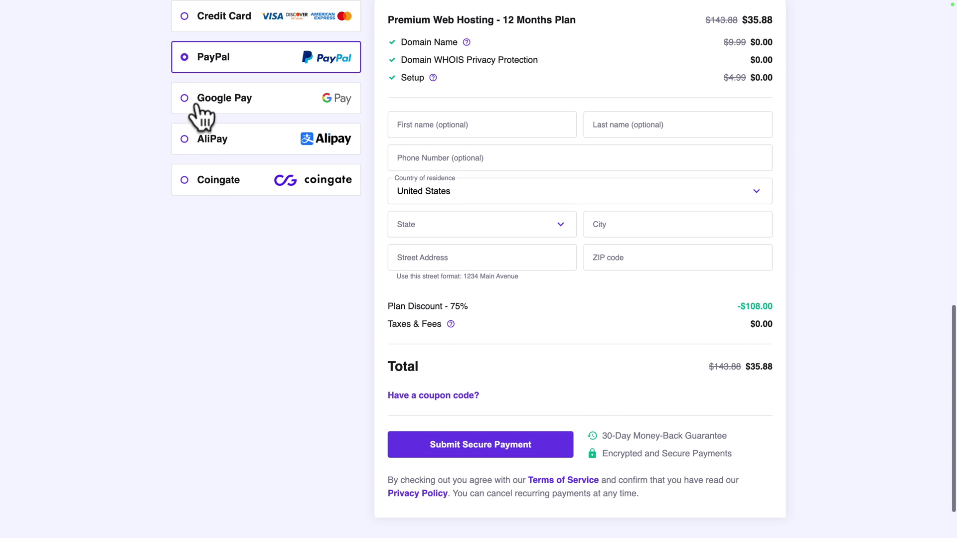
left_click(195, 103)
scroll(205, 54, "up", 1)
left_click(205, 55)
Step: Fill in the billing name and card details and submit the secure payment
scroll(164, 70, "down", 1)
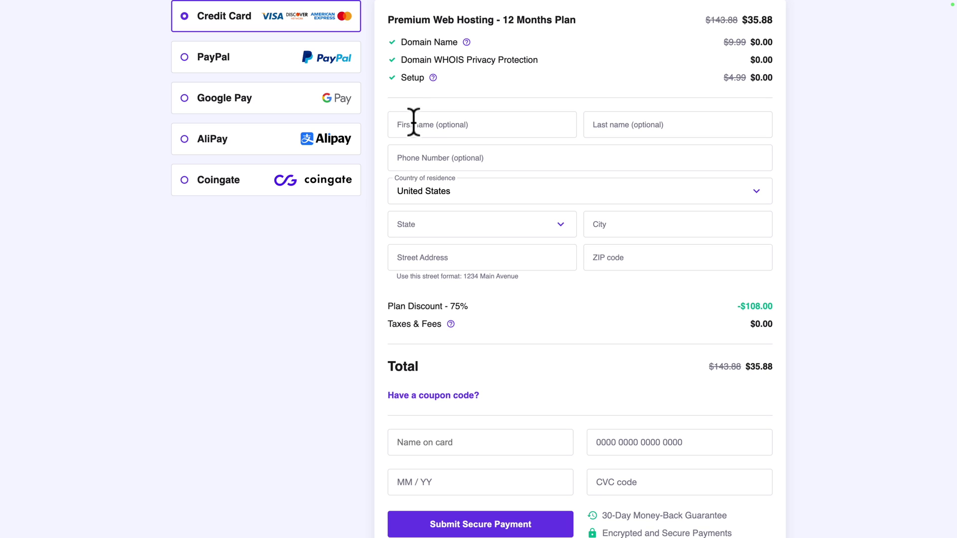
left_click(599, 125)
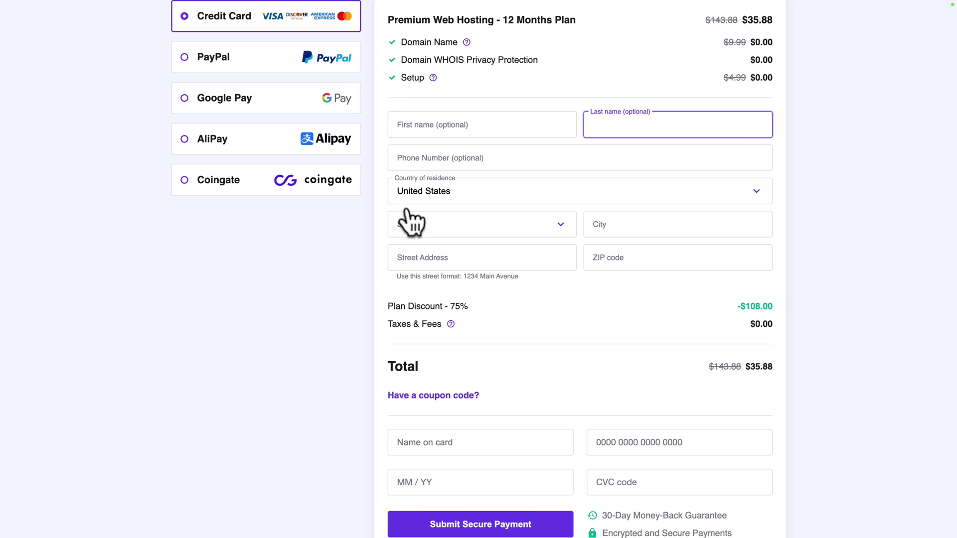
scroll(371, 249, "down", 3)
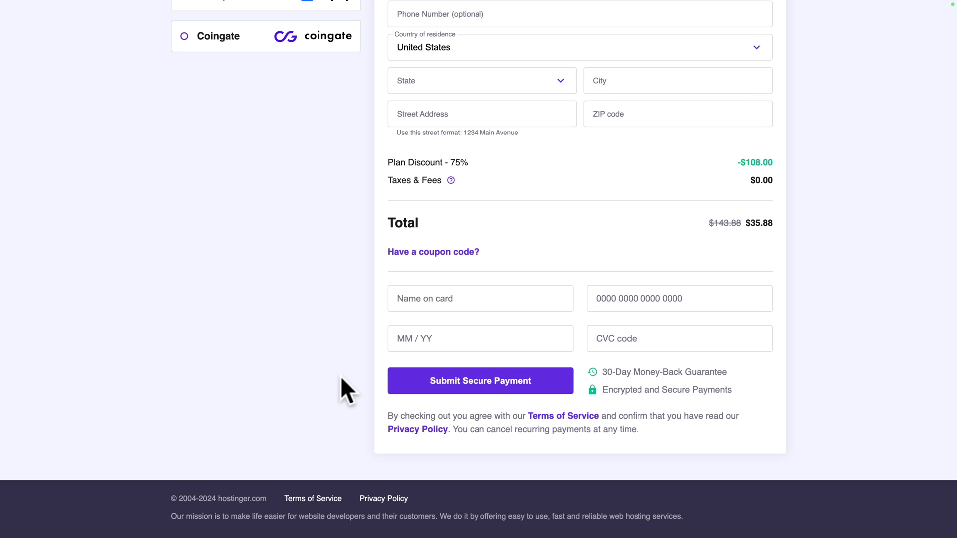
left_click(481, 386)
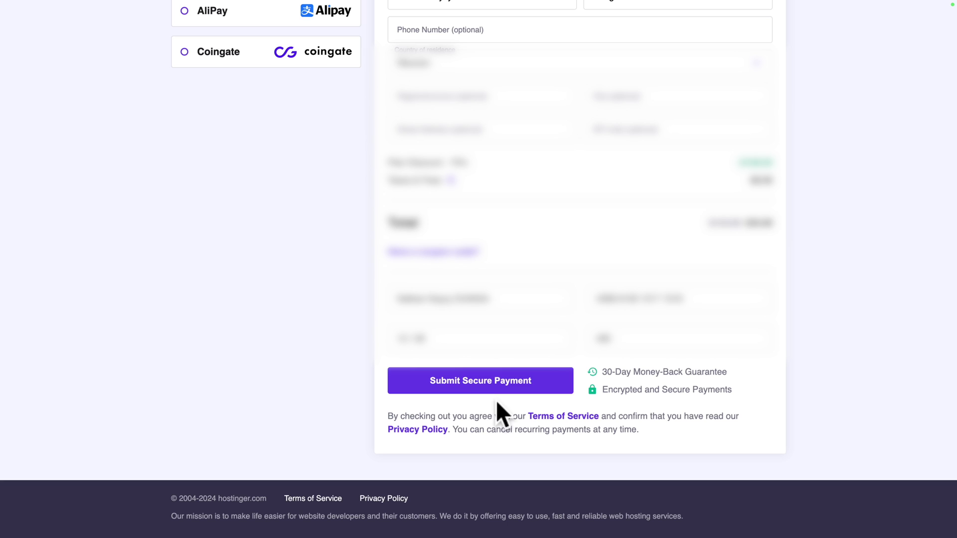
Step: Complete the payment, skip the personalization questions and choose to create an empty website
left_click(470, 380)
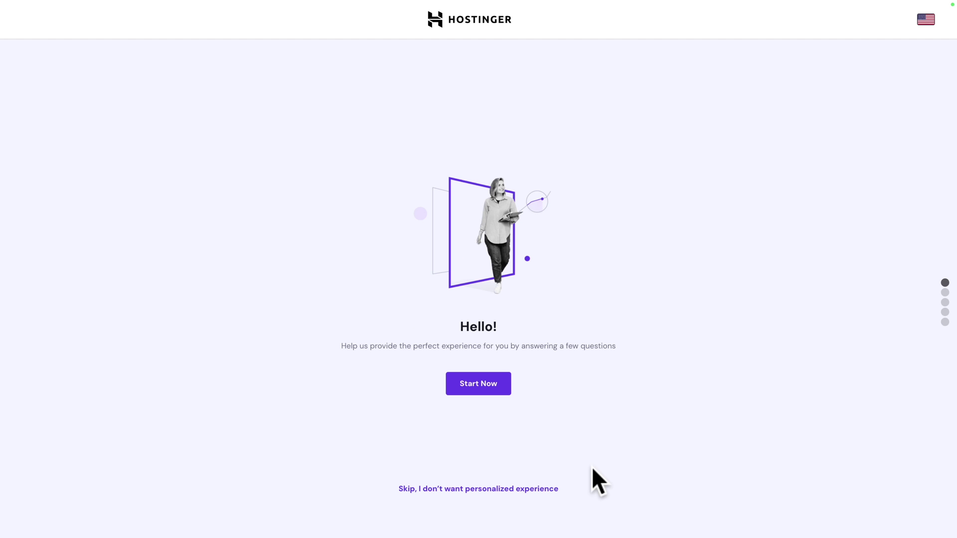
left_click(525, 491)
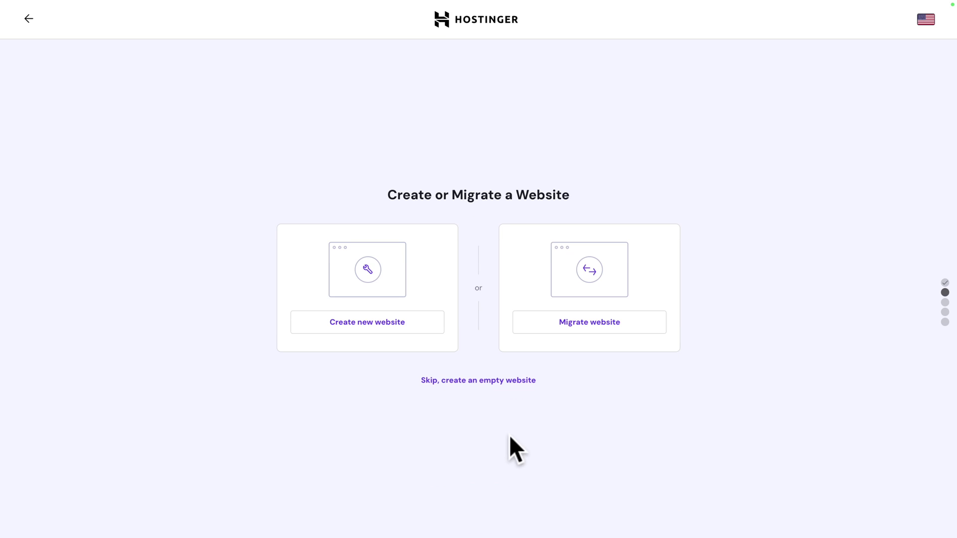
left_click(474, 381)
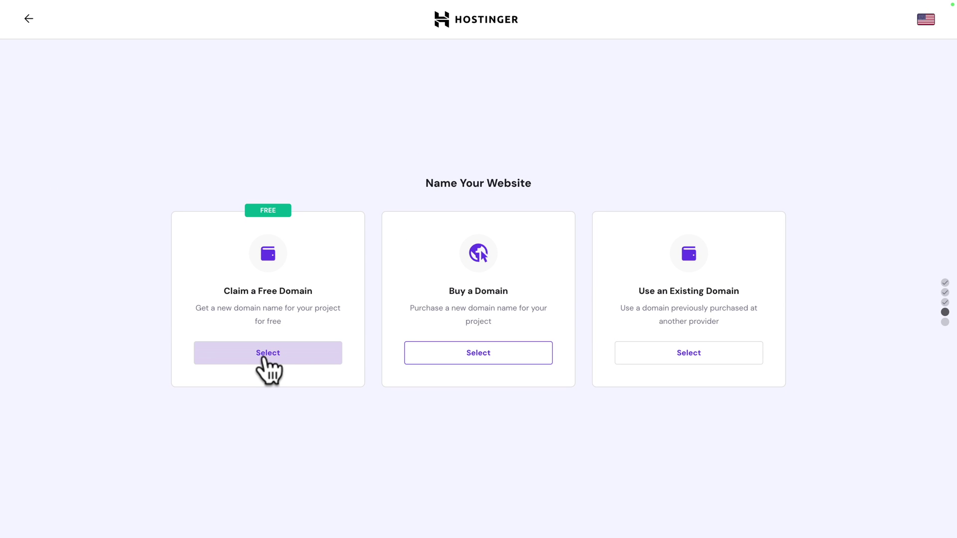
Step: Claim a free domain, keep the .click extension, and continue once freshwebsite.click shows as available
left_click(263, 357)
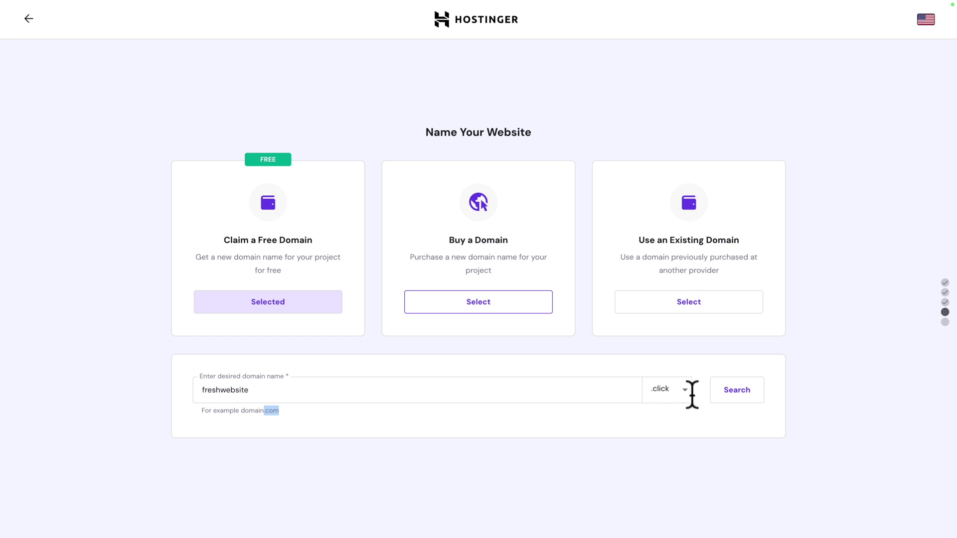
left_click(688, 391)
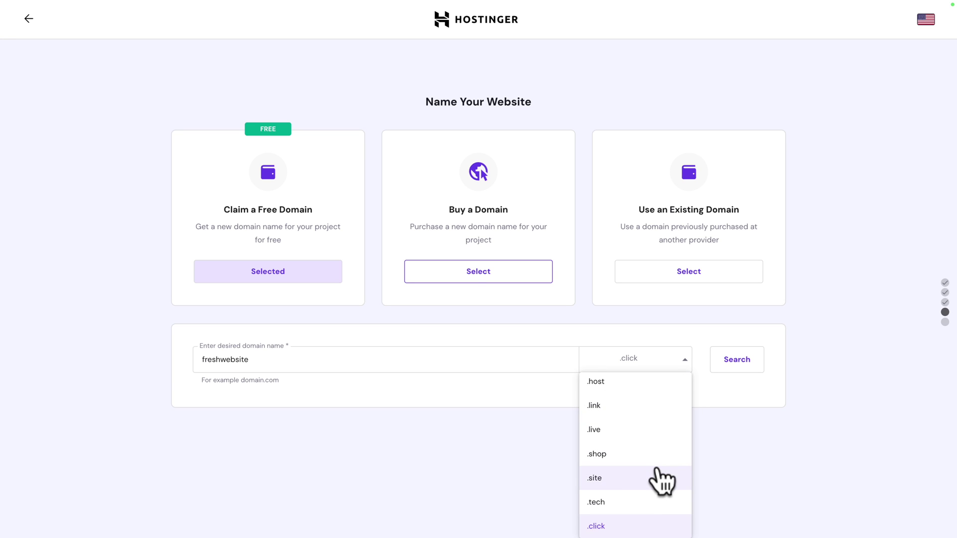
left_click(753, 445)
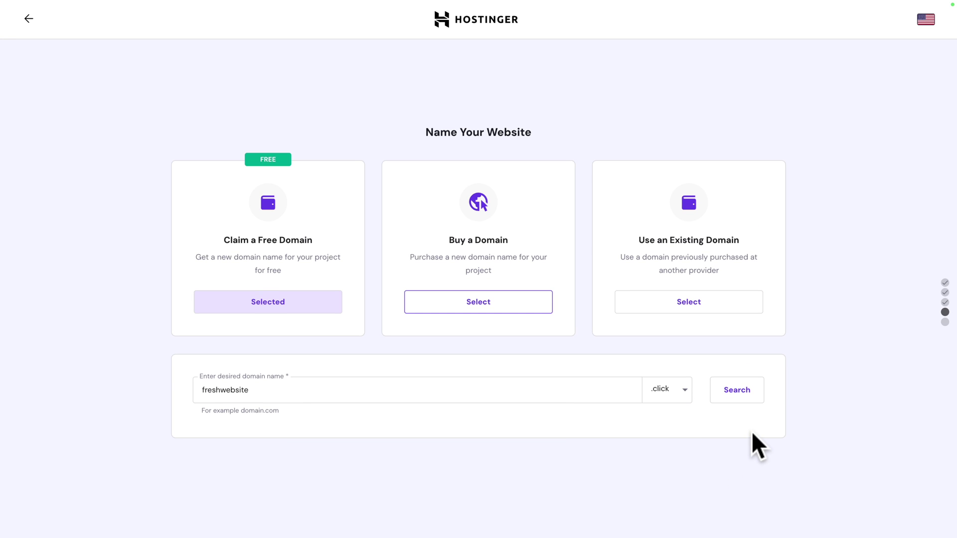
left_click(741, 391)
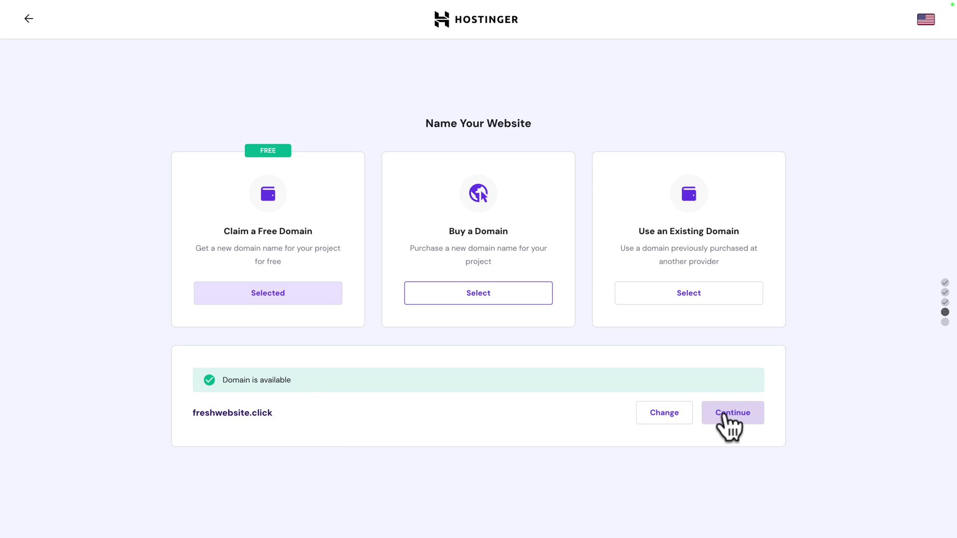
left_click(722, 415)
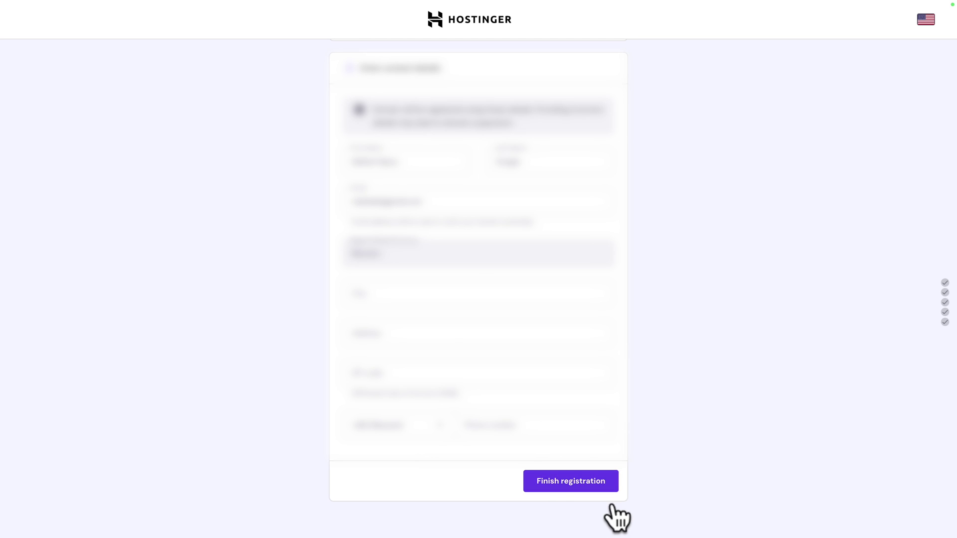
Step: Complete the freshwebsite.click registration form with the owner's details and finish registration
left_click(547, 486)
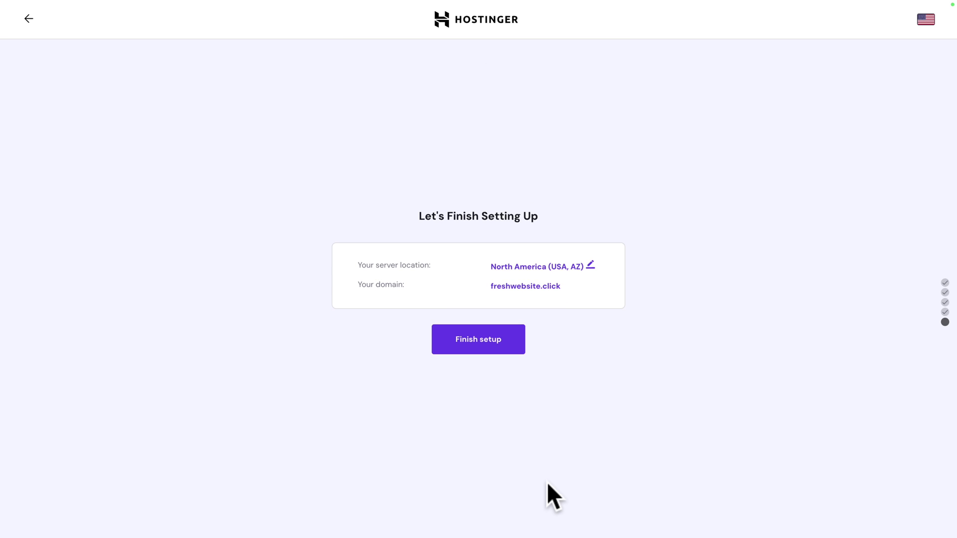
Step: Review the server location map and confirm North America (USA, AZ) as the location
left_click(591, 265)
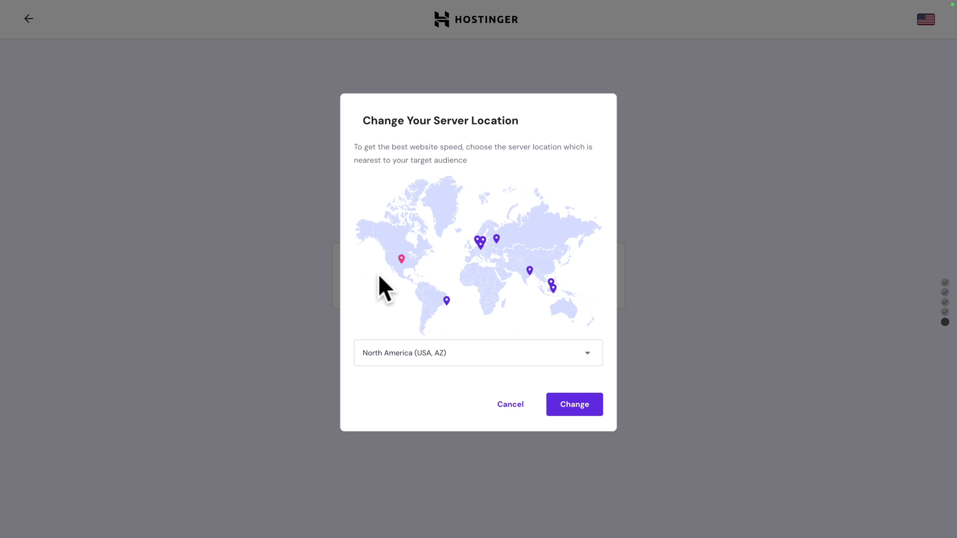
mouse_move(401, 262)
mouse_move(479, 244)
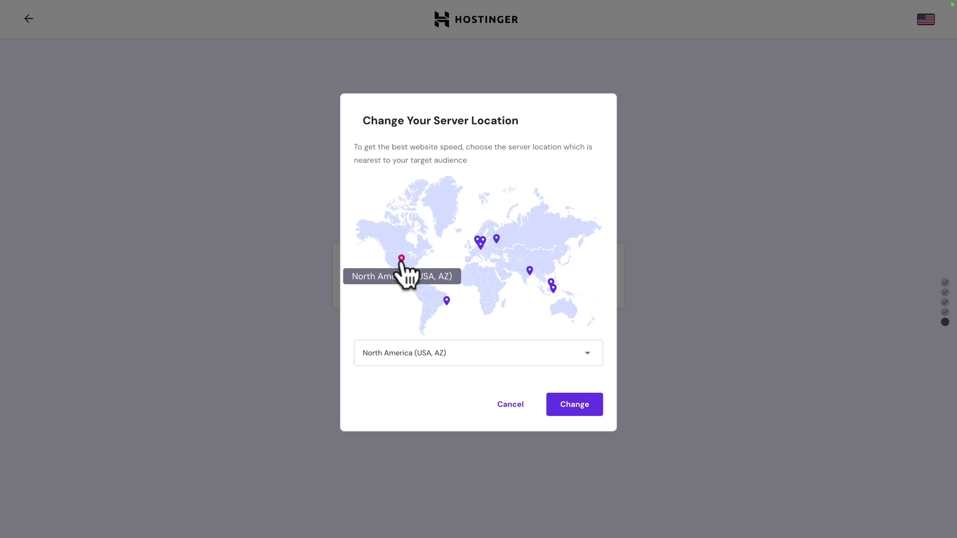
left_click(572, 406)
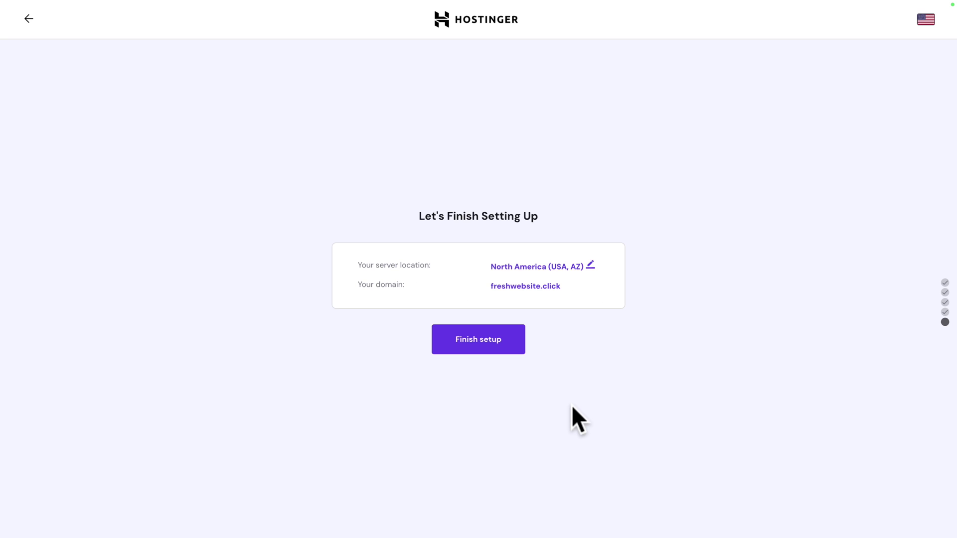
Step: Finish setting up freshwebsite.click and choose Manage Site on the Well Done page
left_click(471, 339)
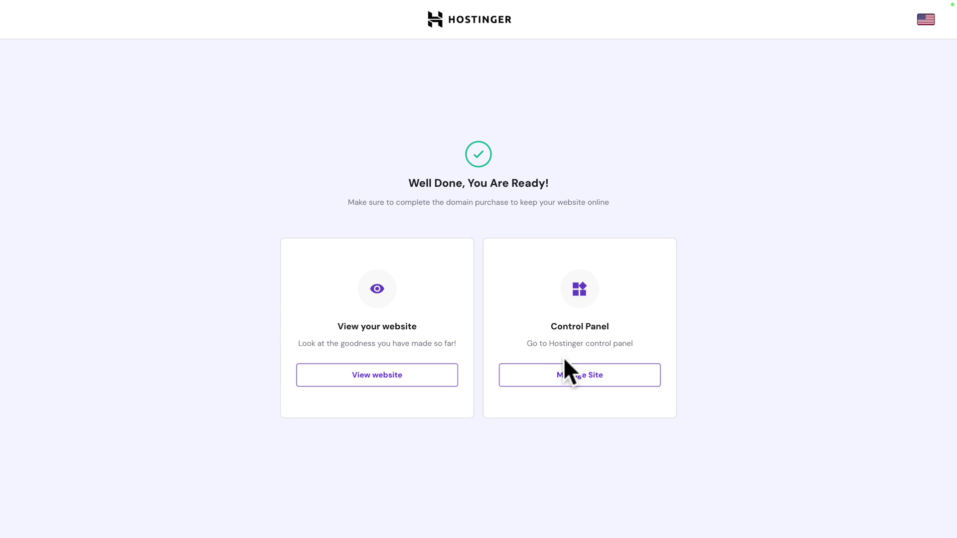
left_click(568, 379)
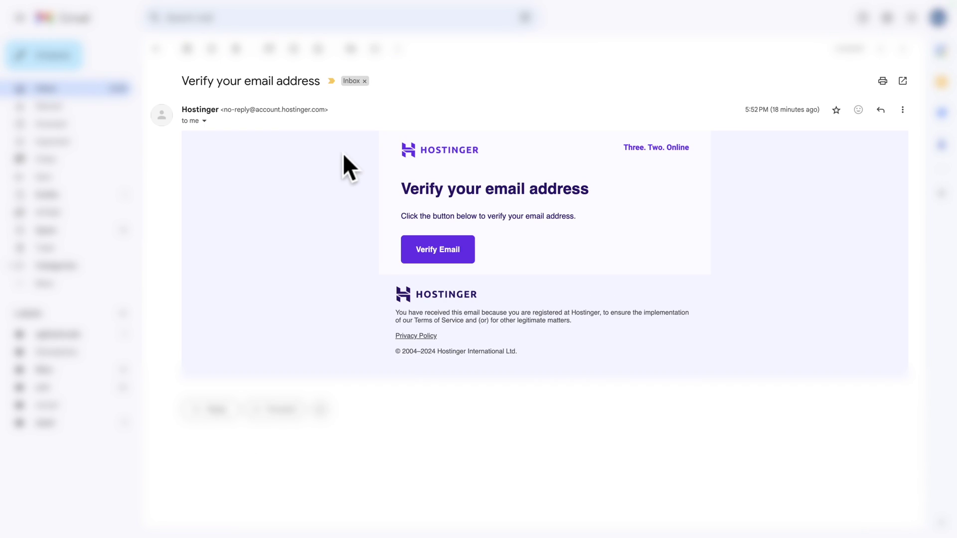
Step: Confirm the Hostinger account's email address through the Verify Email link in Gmail
left_click(435, 254)
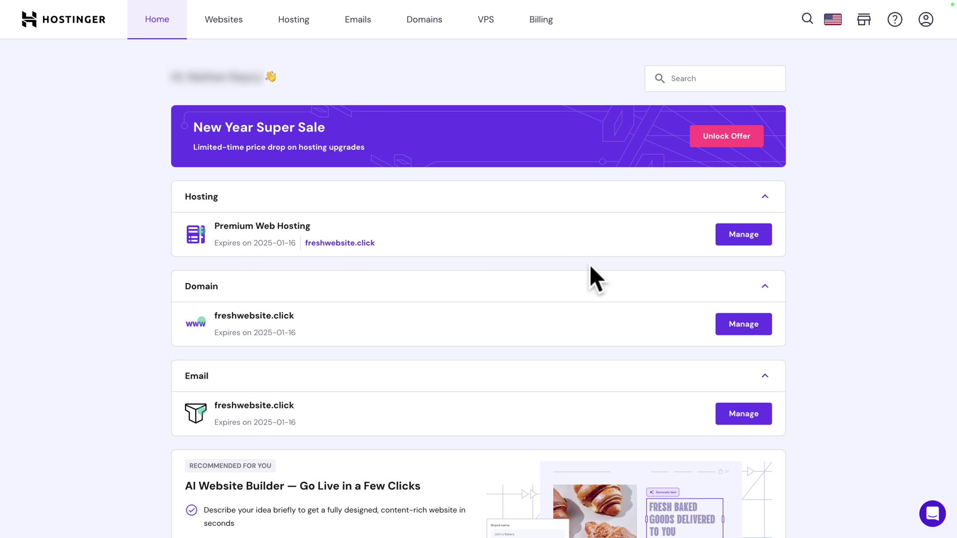
Step: Open the Auto Installer for the freshwebsite.click Premium Web Hosting plan
left_click(735, 237)
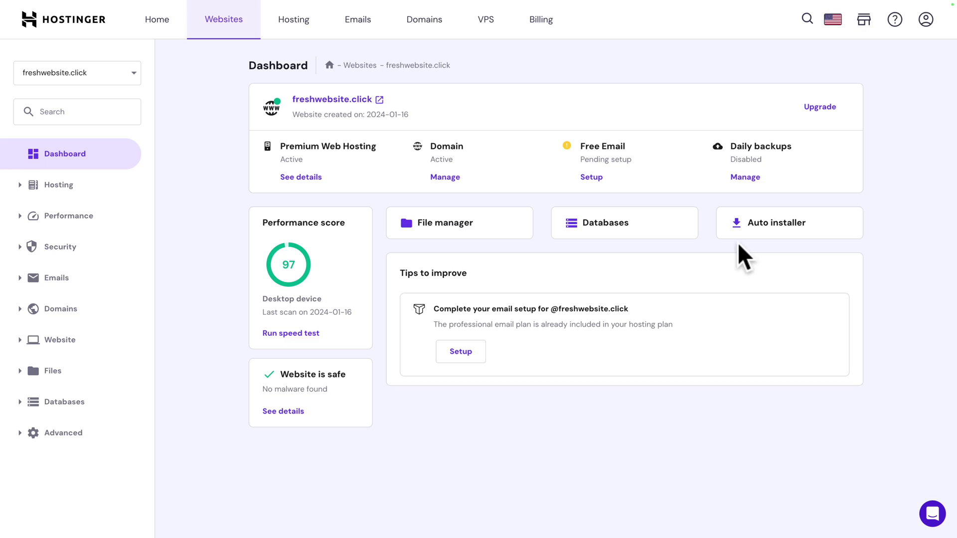
left_click(772, 227)
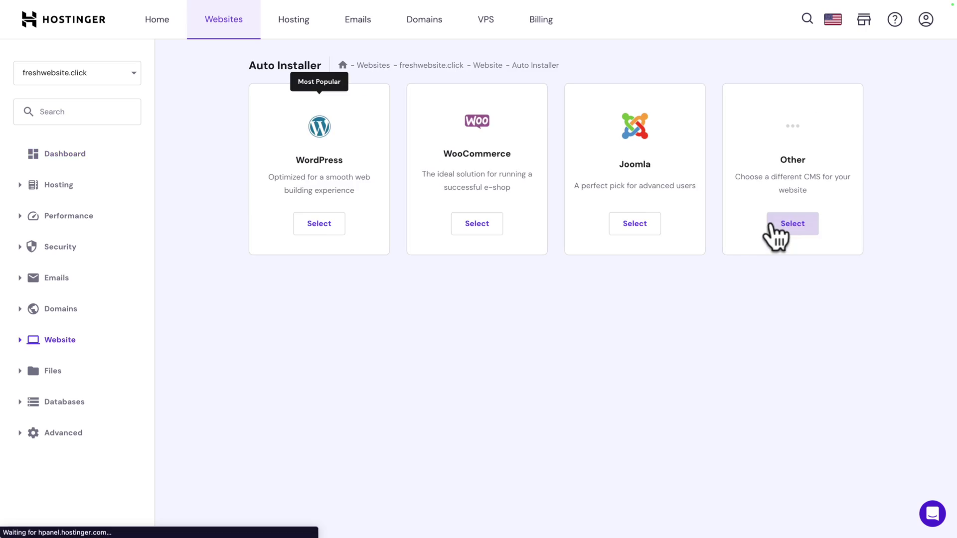
Step: Choose WordPress, title the site 'My website', and enter the admin password
left_click(317, 226)
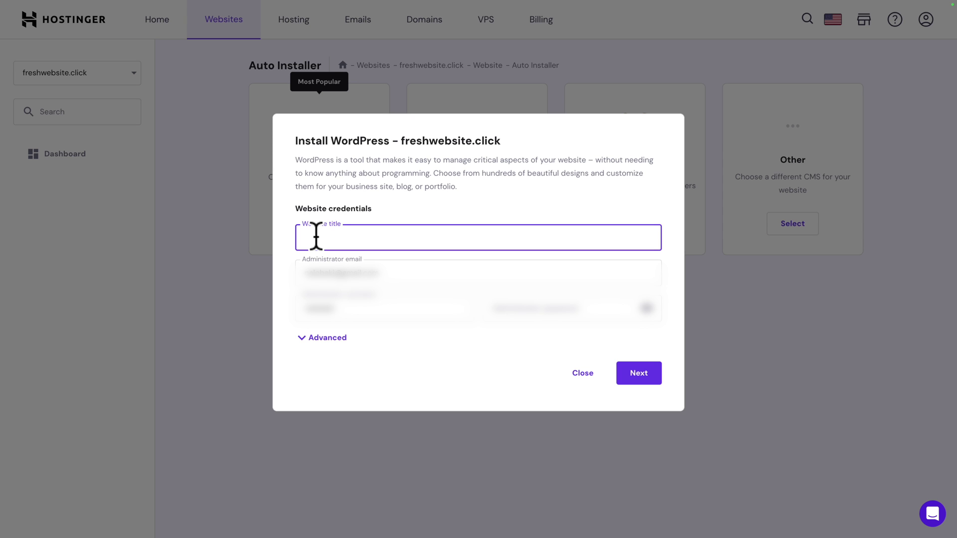
type("My website")
left_click(282, 268)
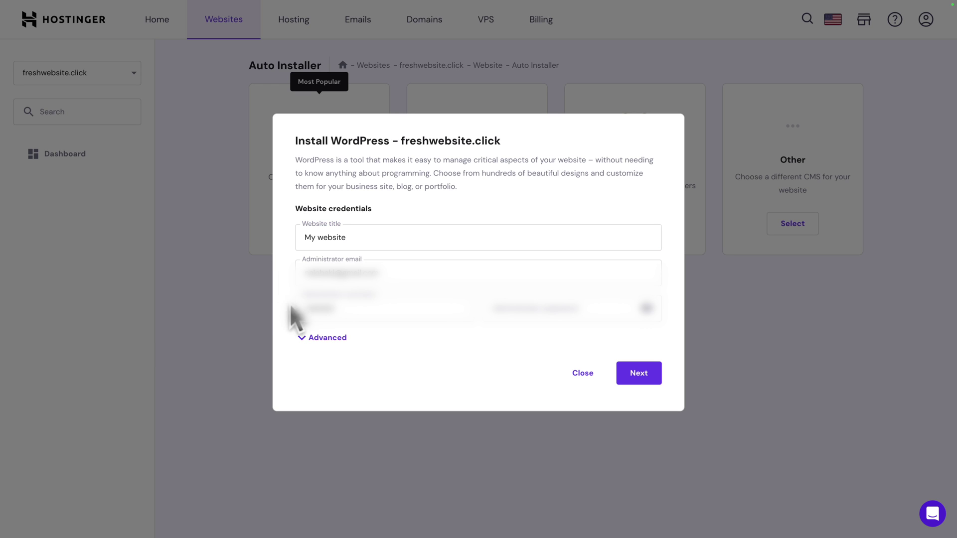
left_click(528, 314)
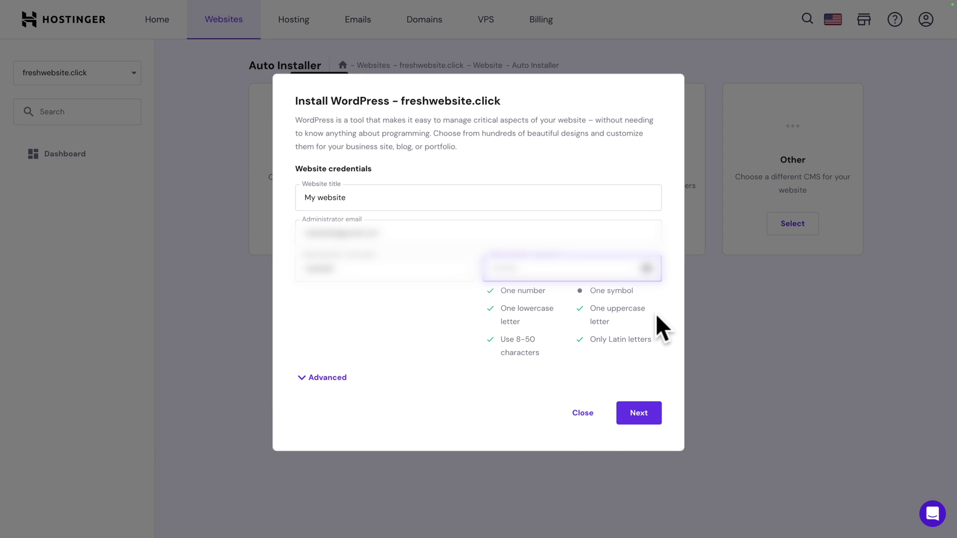
type("!")
Step: Under Advanced, create a new database with a pasted password and continue to version settings
left_click(309, 379)
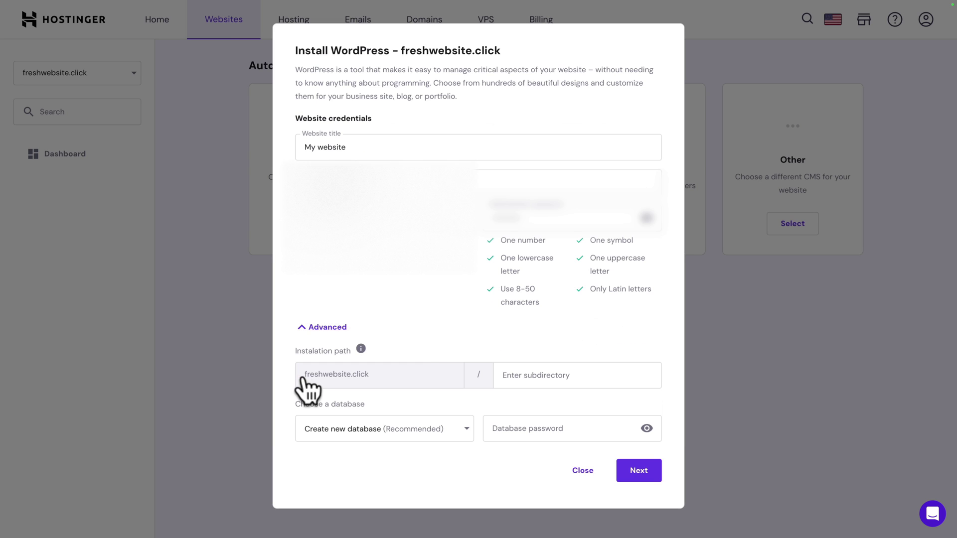
left_click(373, 428)
left_click(389, 454)
left_click(503, 433)
key("ctrl+v")
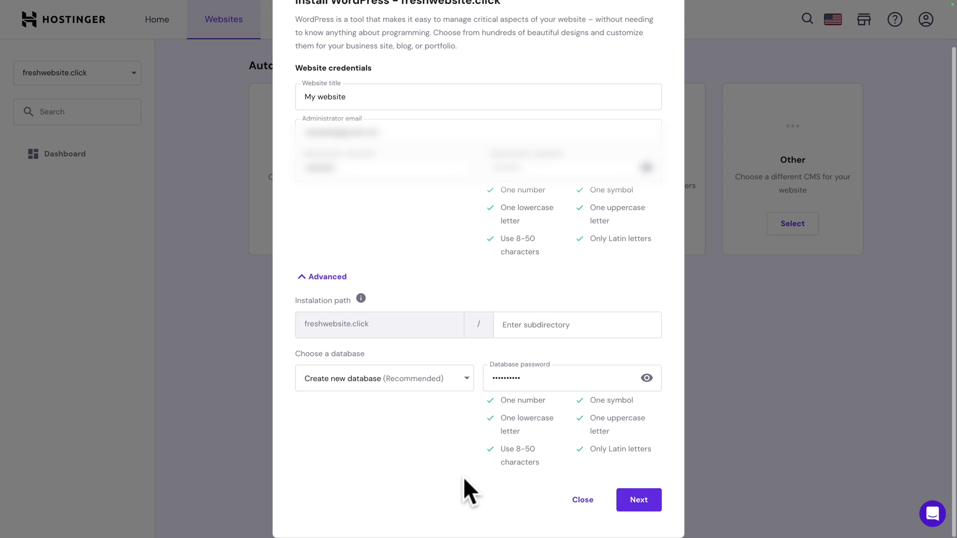
left_click(643, 503)
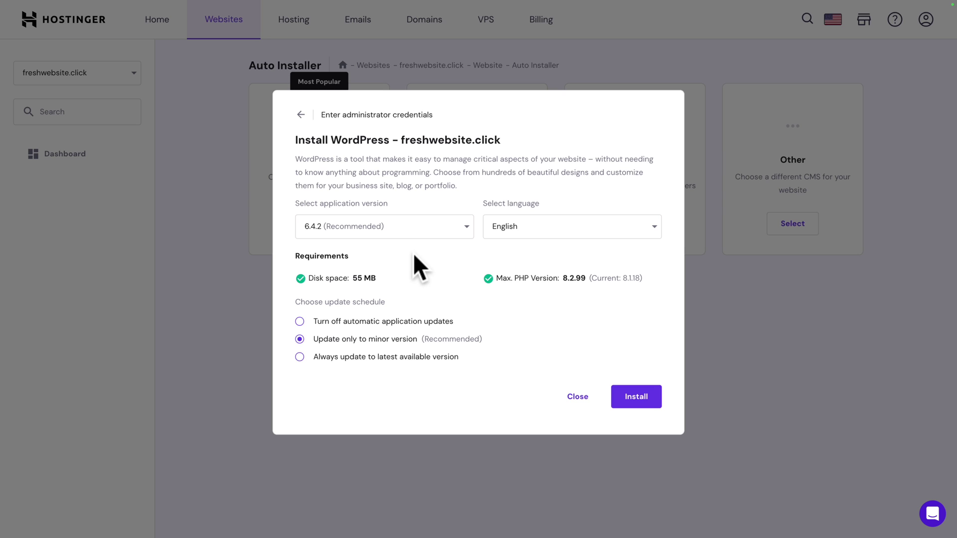
Step: Install WordPress 6.4.2 in English with updates limited to minor versions
left_click(512, 231)
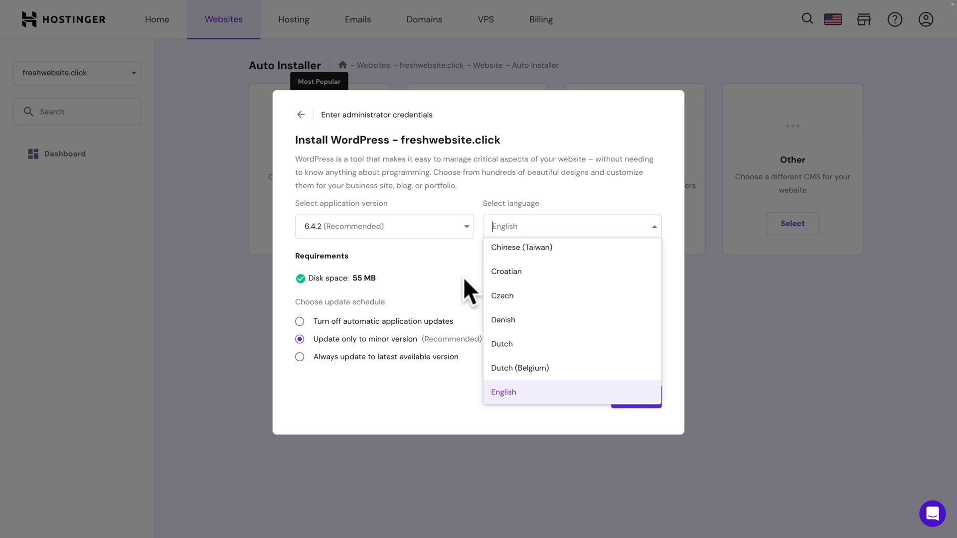
left_click(440, 248)
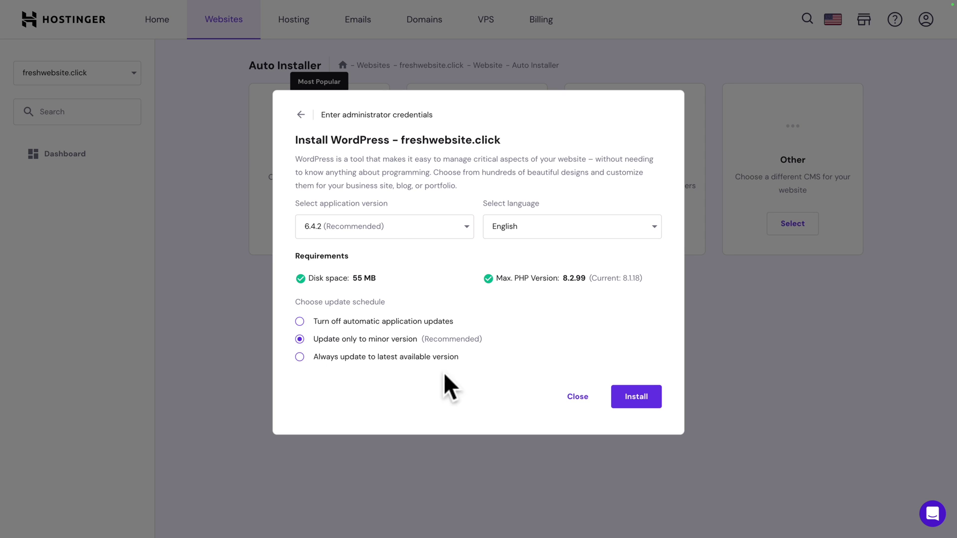
left_click(635, 396)
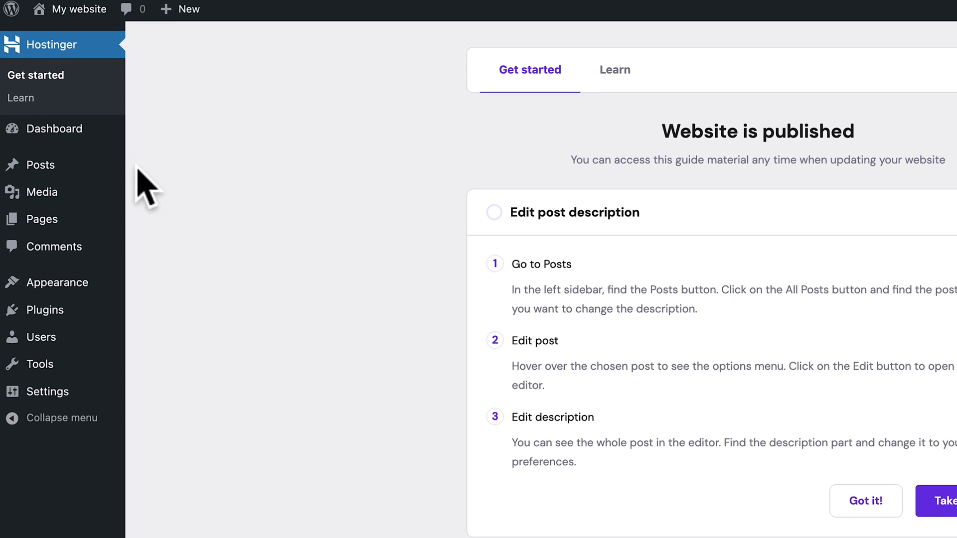
Step: Go to the Dashboard of the My website WordPress admin
left_click(3, 75)
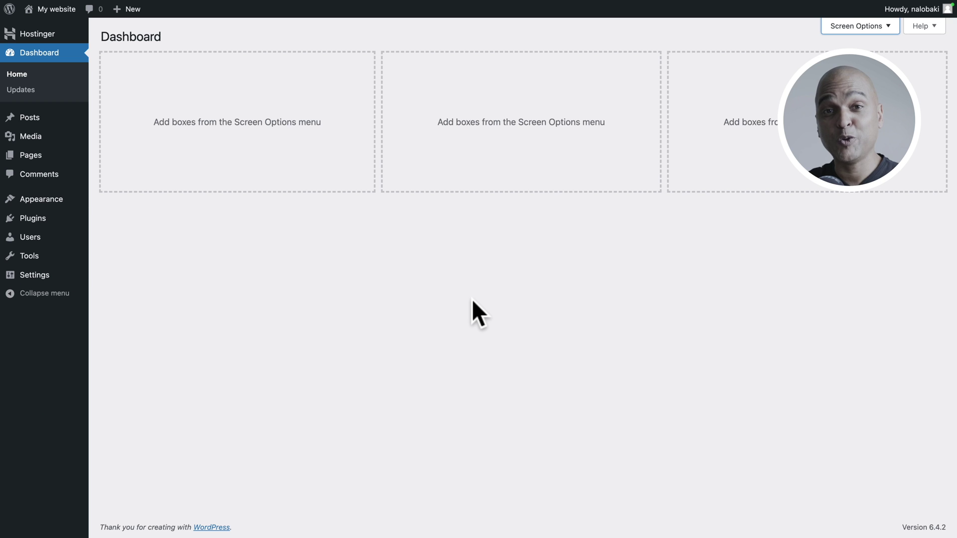